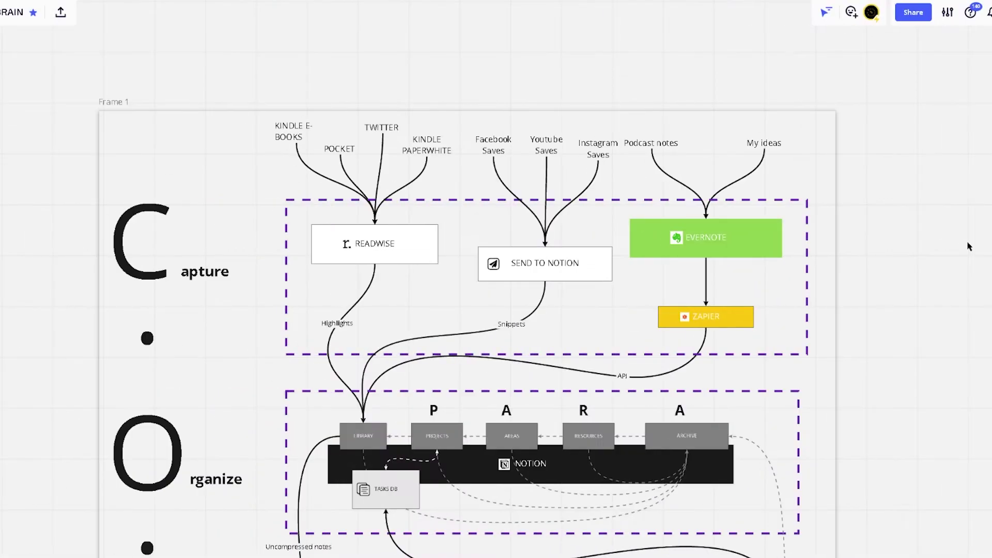
# Step: Expand the Content Tracker and Knowledge Hub sections and switch the Library table to Course Notes
pyautogui.scroll(-5, 968, 251)
pyautogui.scroll(-8, 968, 251)
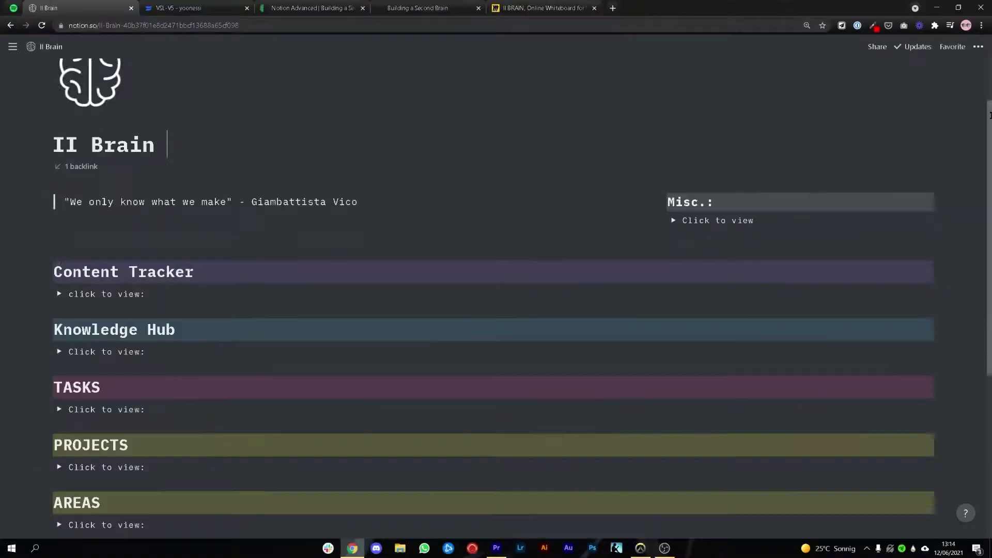
pyautogui.scroll(-4, 496, 279)
pyautogui.scroll(1, 239, 122)
pyautogui.click(59, 120)
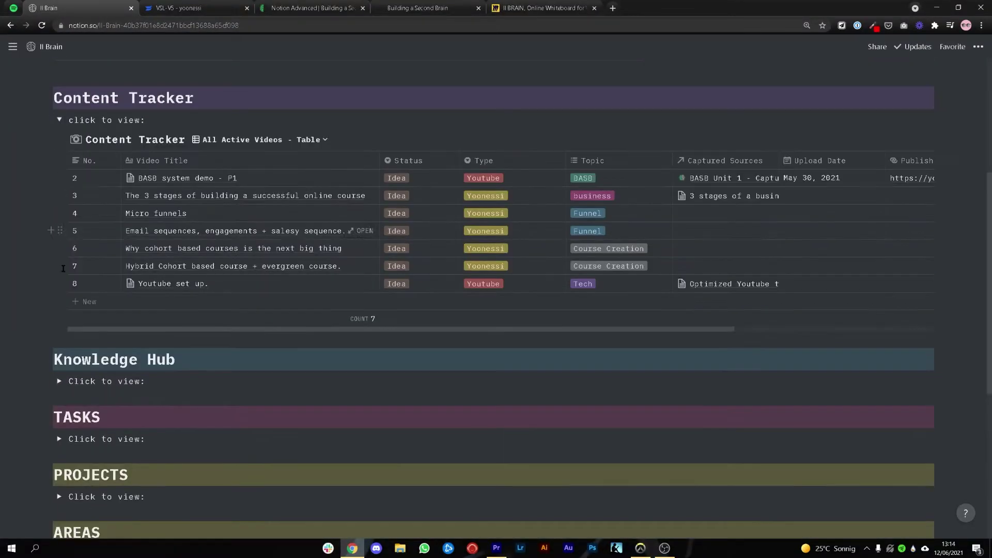
pyautogui.scroll(-1, 62, 331)
pyautogui.click(60, 332)
pyautogui.scroll(-2, 57, 329)
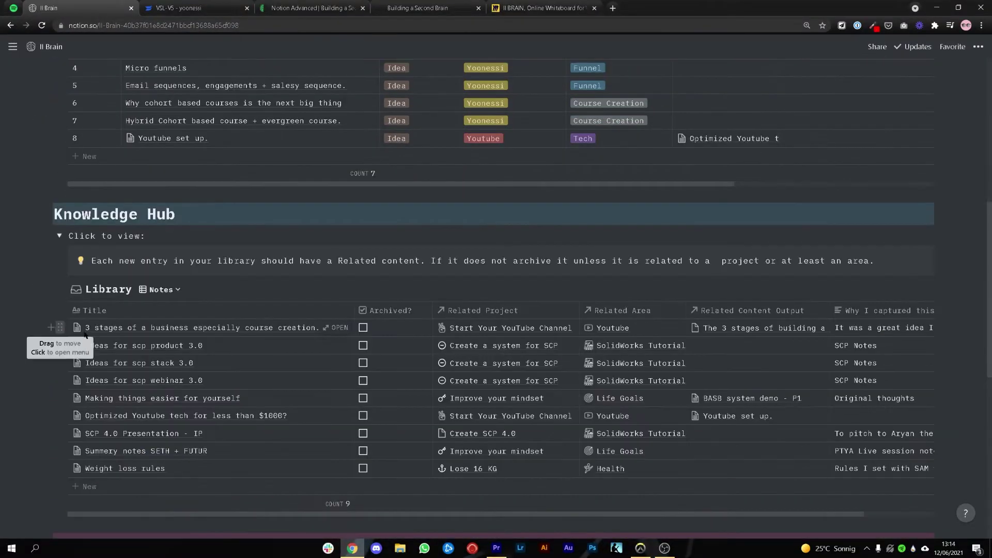
pyautogui.scroll(-3, 62, 321)
pyautogui.click(158, 144)
pyautogui.click(173, 257)
# Step: Expand the Projects, Areas, Resources and Archive sections of the II Brain page
pyautogui.scroll(-1, 87, 325)
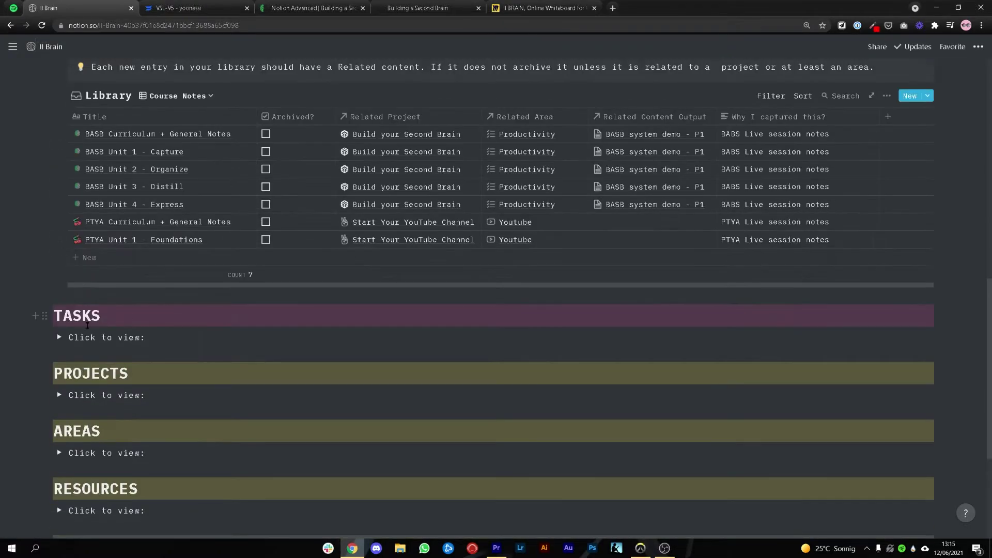
pyautogui.scroll(-7, 99, 322)
pyautogui.click(59, 296)
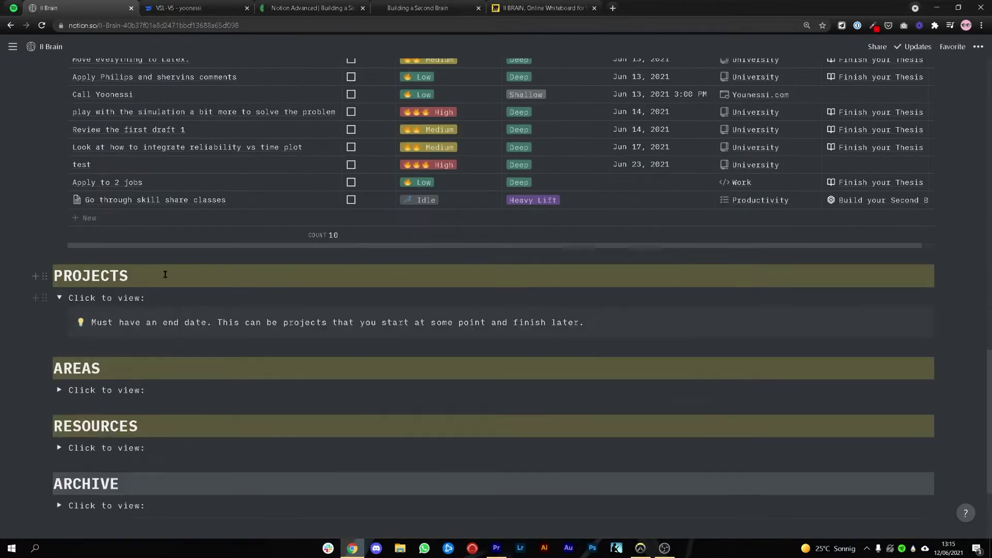
pyautogui.scroll(-4, 182, 273)
pyautogui.scroll(-3, 182, 273)
pyautogui.click(58, 355)
pyautogui.scroll(-7, 68, 336)
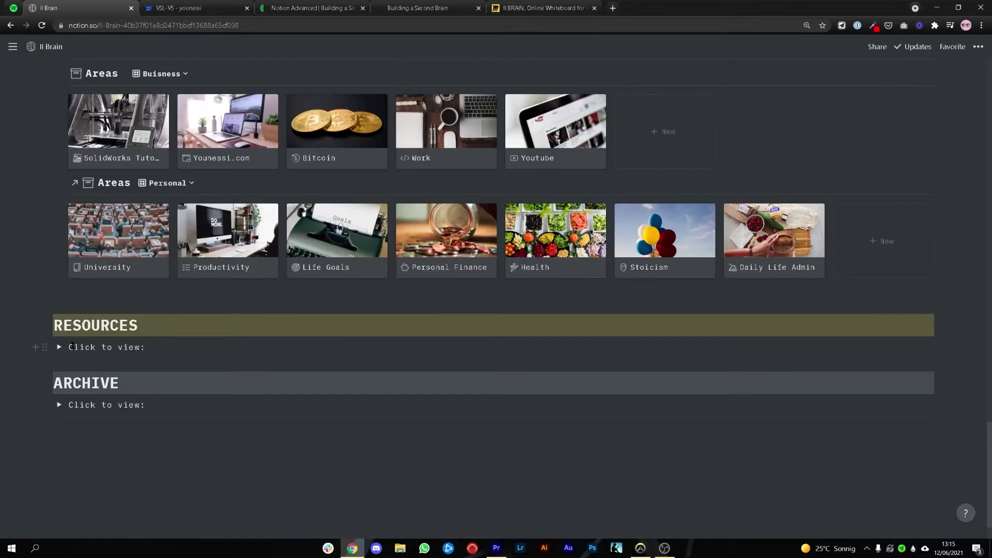
pyautogui.click(59, 347)
pyautogui.scroll(-2, 72, 341)
pyautogui.click(59, 469)
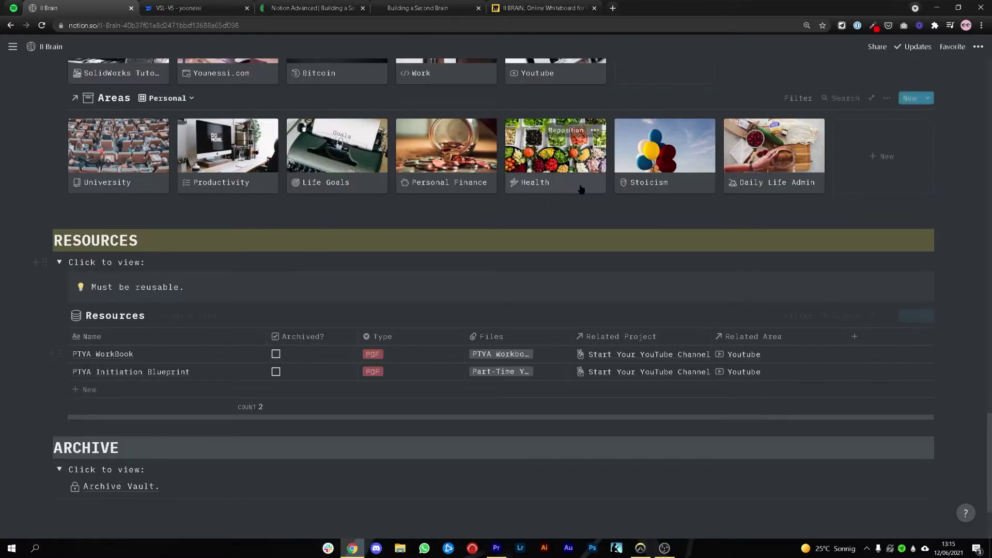
pyautogui.scroll(-3, 88, 367)
pyautogui.scroll(20, 88, 367)
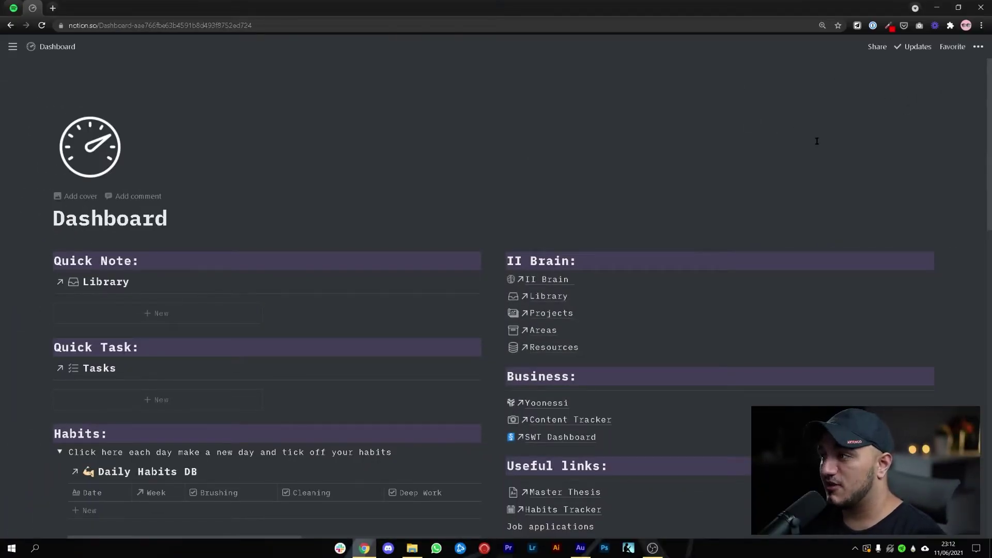
pyautogui.scroll(-8, 990, 259)
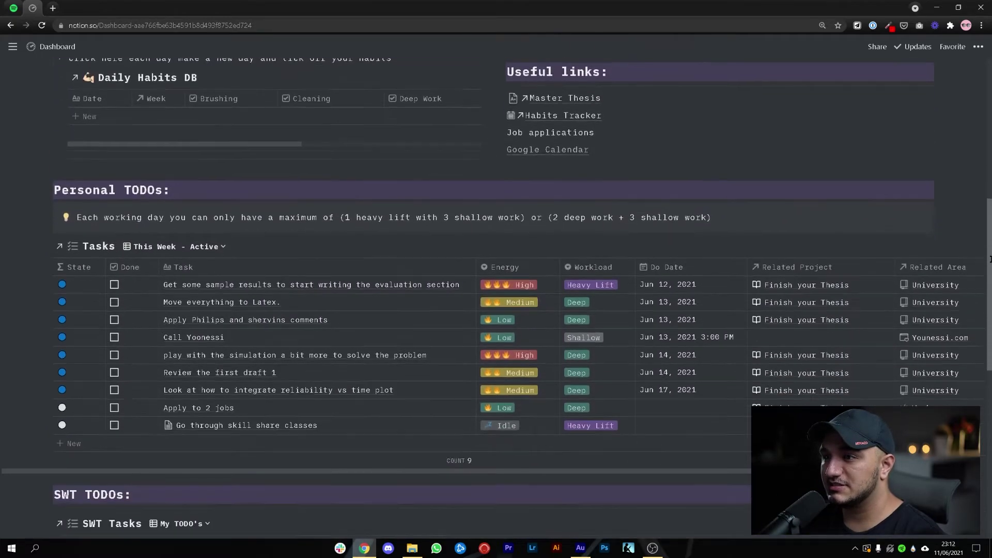
pyautogui.scroll(-6, 990, 259)
pyautogui.scroll(6, 989, 262)
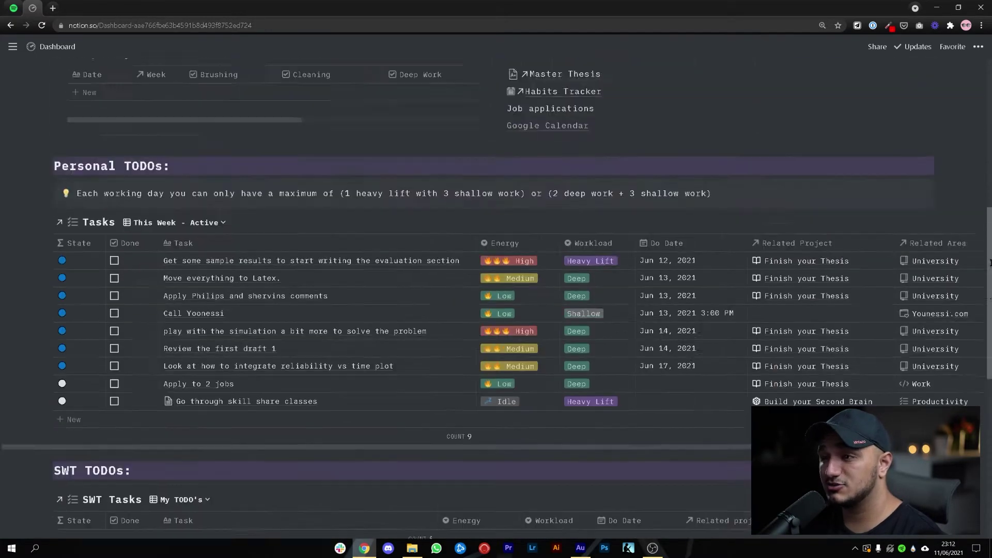
pyautogui.scroll(9, 990, 262)
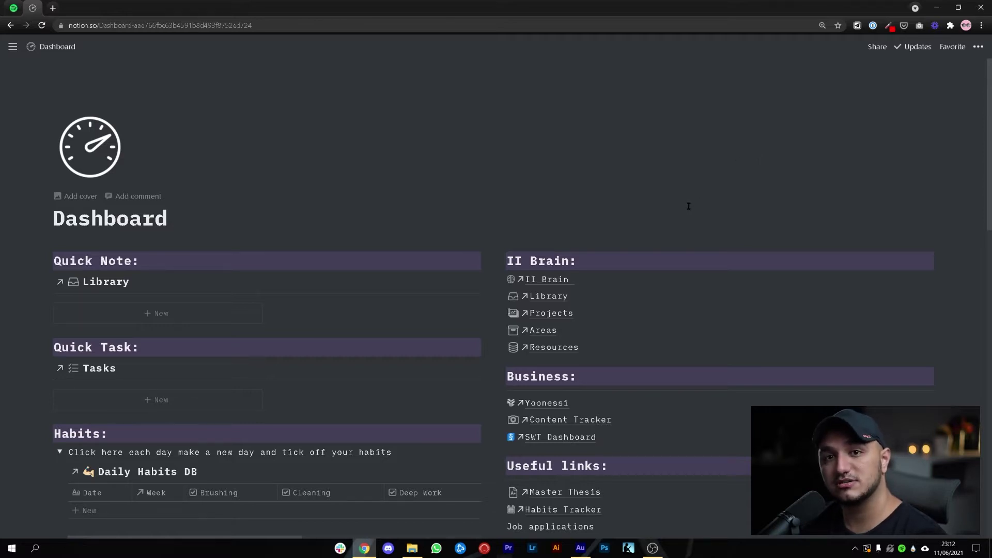
# Step: Go from the Dashboard's II Brain link to the II Brain page and scroll toward Areas
pyautogui.click(540, 279)
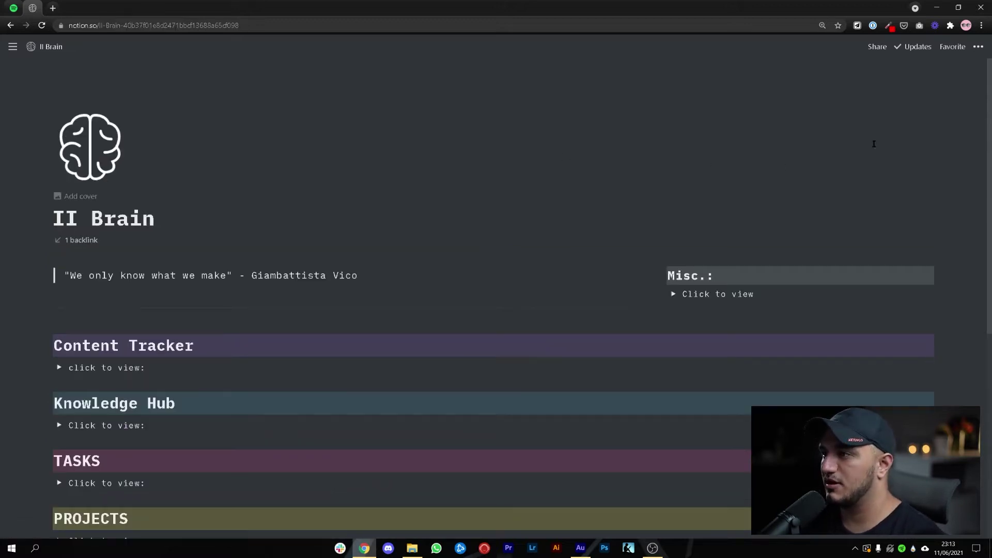
pyautogui.scroll(-4, 990, 122)
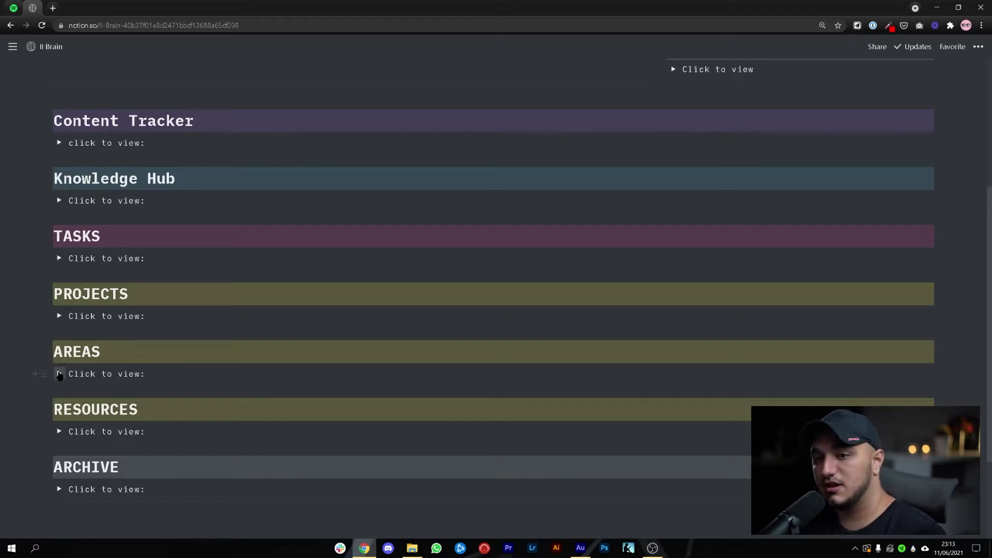
# Step: Expand AREAS to reveal the Business and Personal galleries of area cards
pyautogui.click(59, 374)
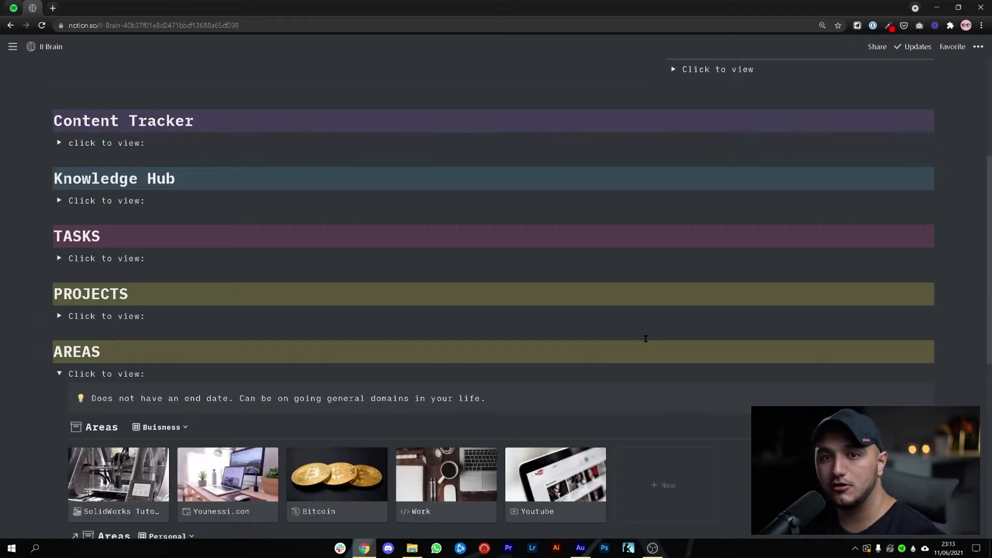
pyautogui.scroll(-3, 646, 338)
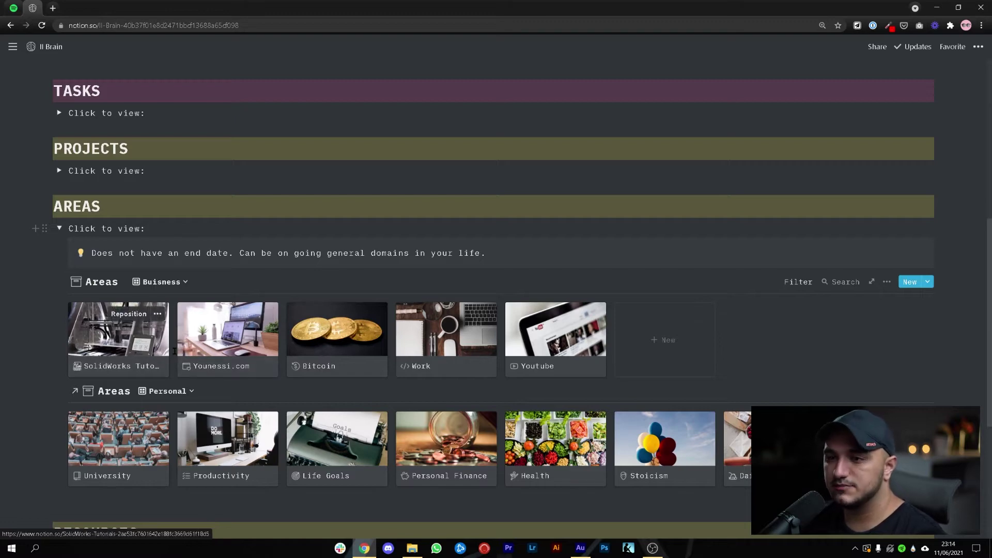
# Step: Open the Younessi.com area page and expand its 'Open to see active details' toggle
pyautogui.click(205, 349)
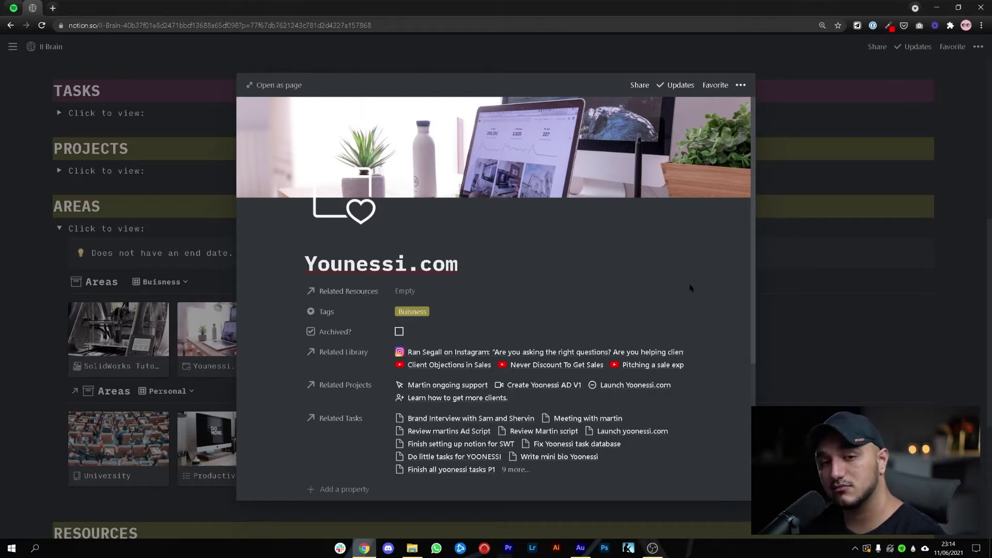
pyautogui.scroll(-3, 703, 279)
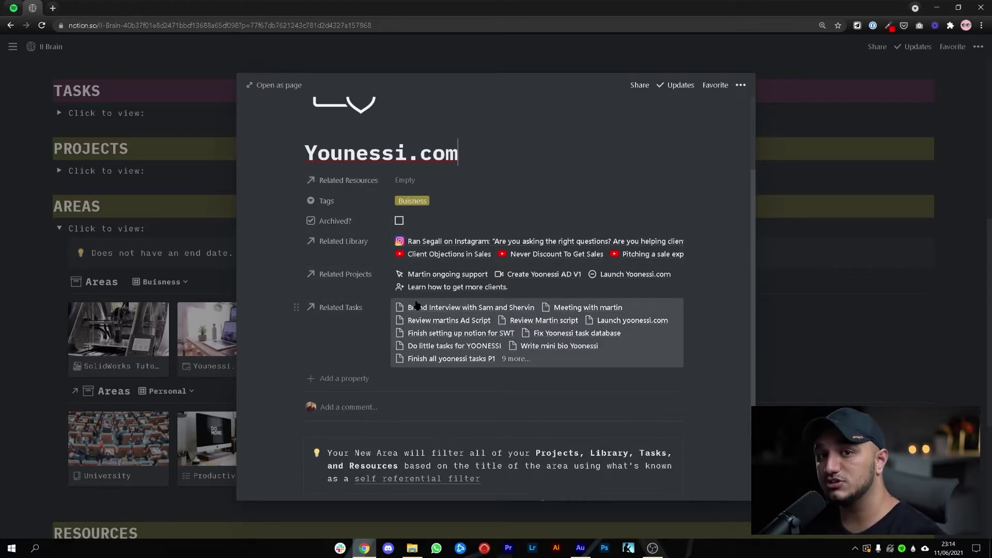
pyautogui.scroll(-1, 449, 316)
pyautogui.scroll(-1, 445, 316)
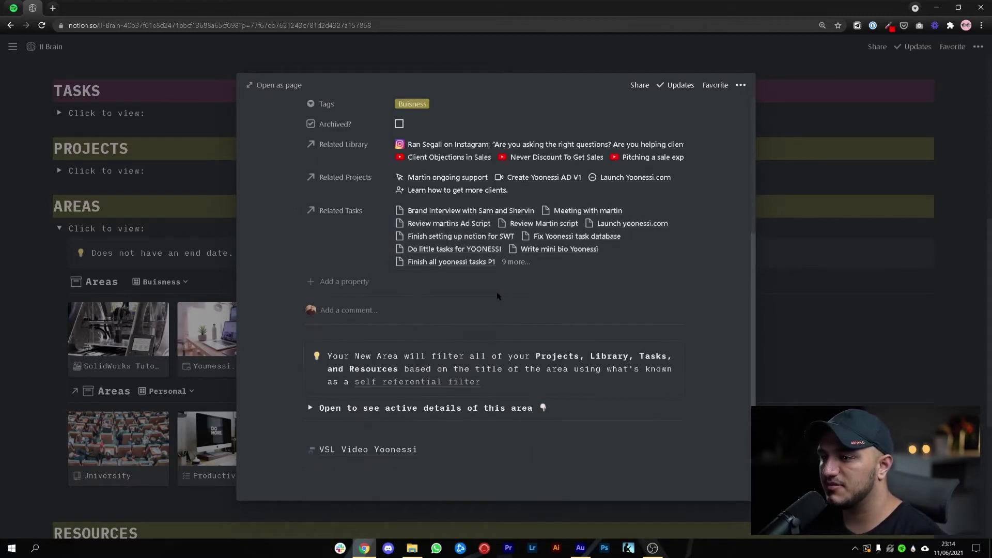
pyautogui.click(310, 407)
# Step: Show the Projects table filters: Related contains Younessi.com and Archived unchecked
pyautogui.scroll(-3, 652, 258)
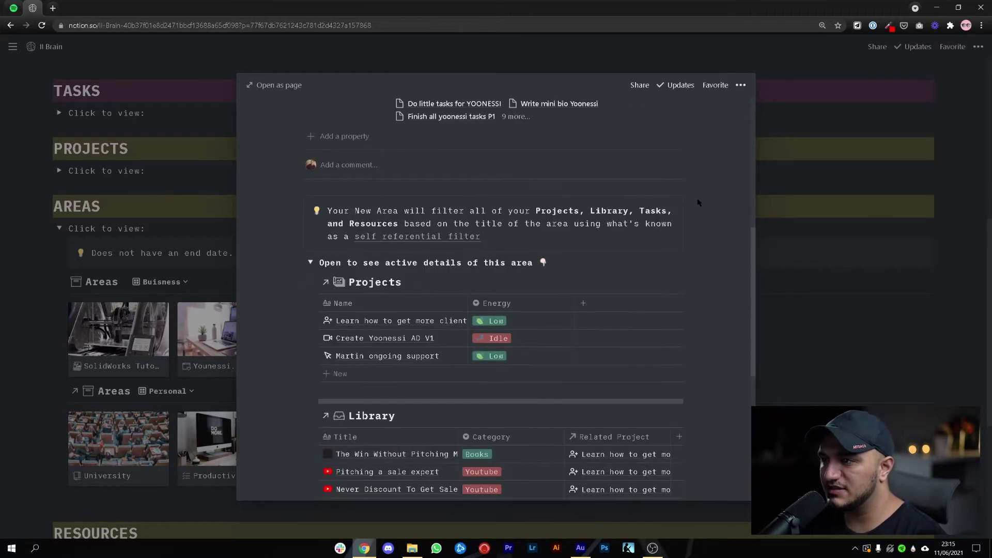
pyautogui.scroll(-1, 712, 228)
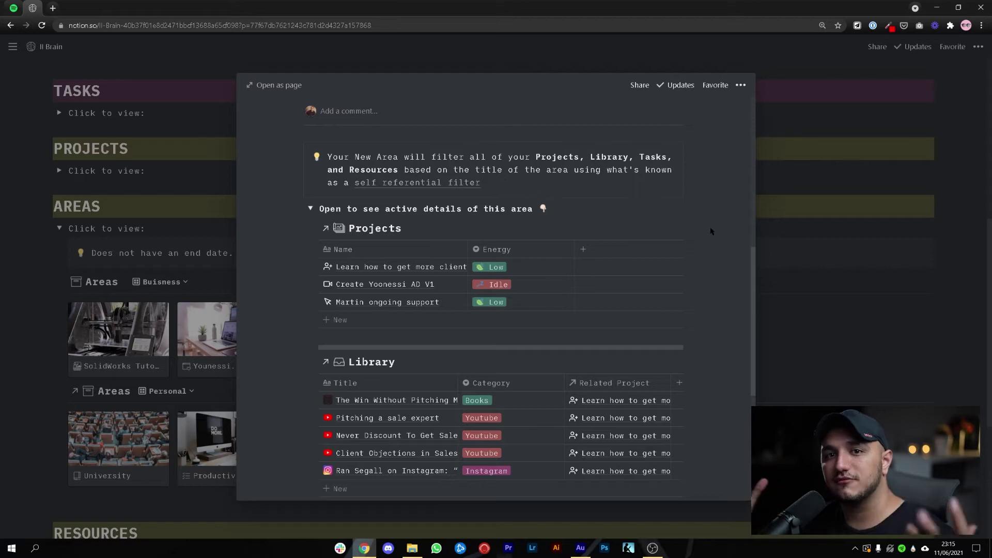
pyautogui.scroll(-1, 735, 210)
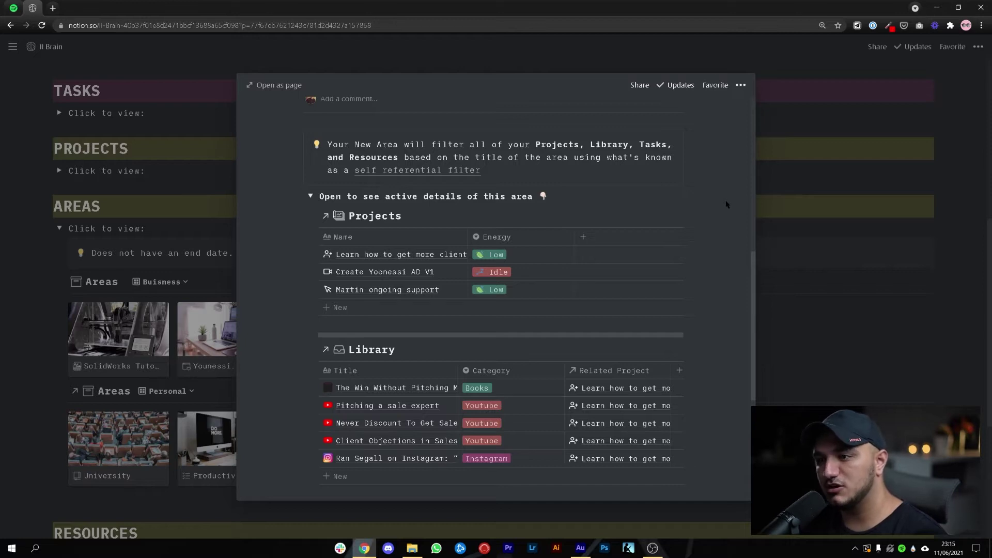
pyautogui.scroll(-3, 726, 204)
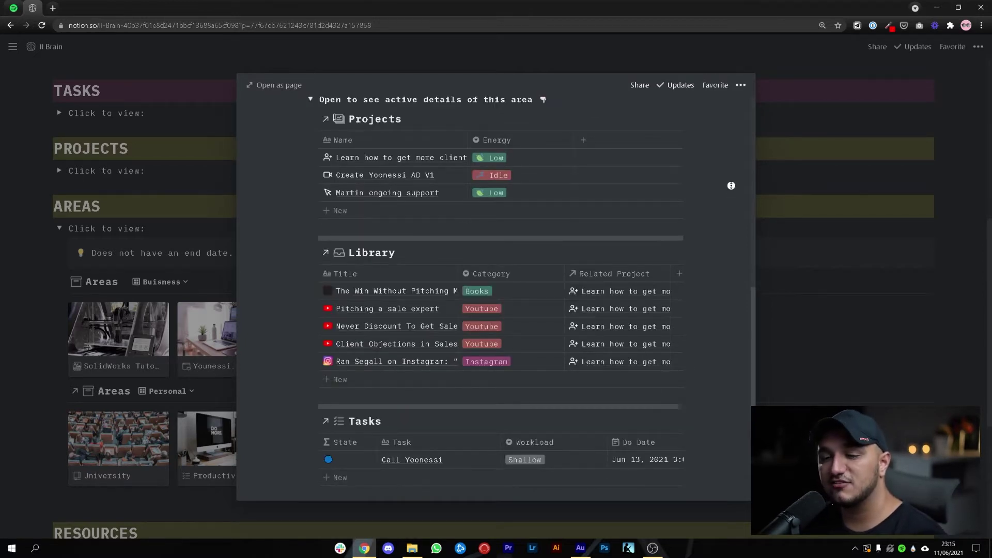
pyautogui.scroll(-1, 717, 213)
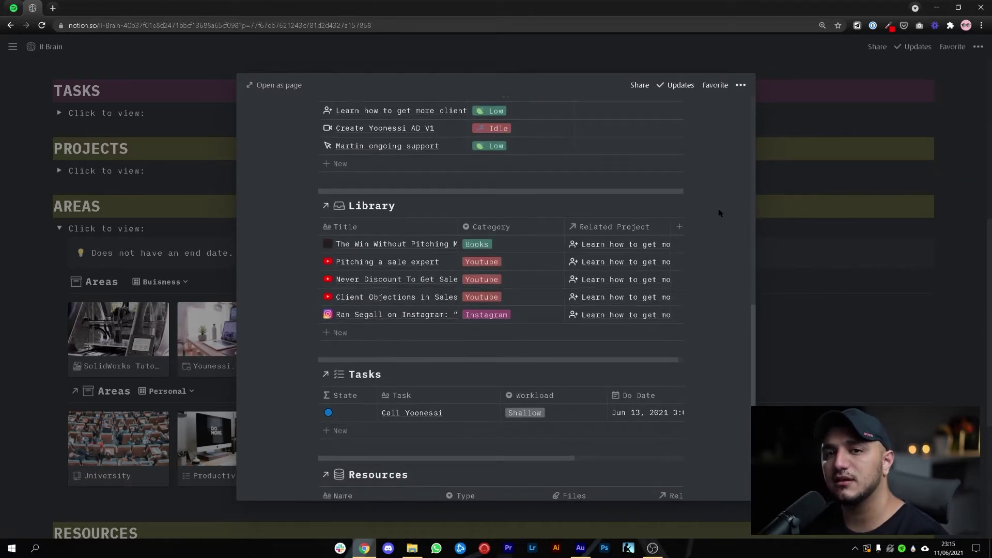
pyautogui.scroll(-1, 723, 222)
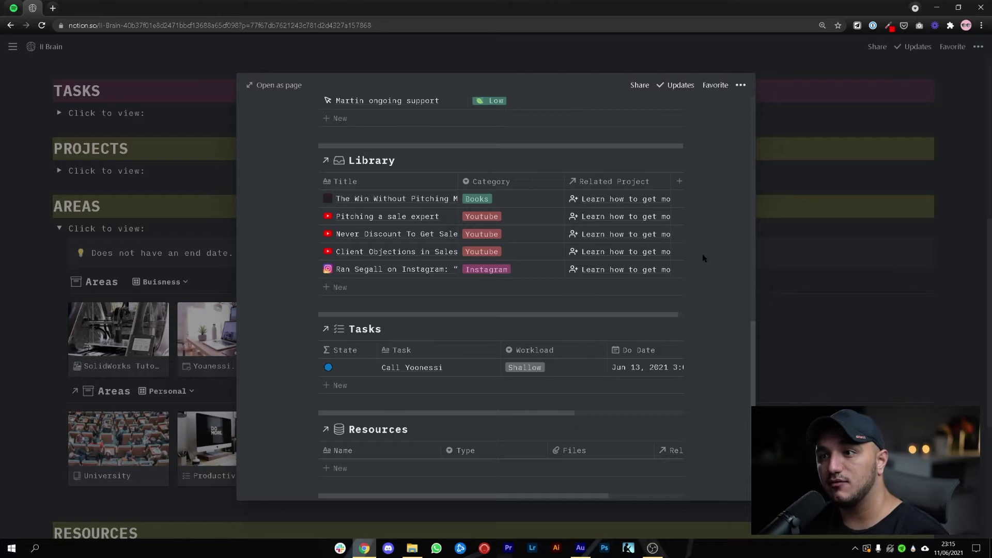
pyautogui.scroll(5, 595, 279)
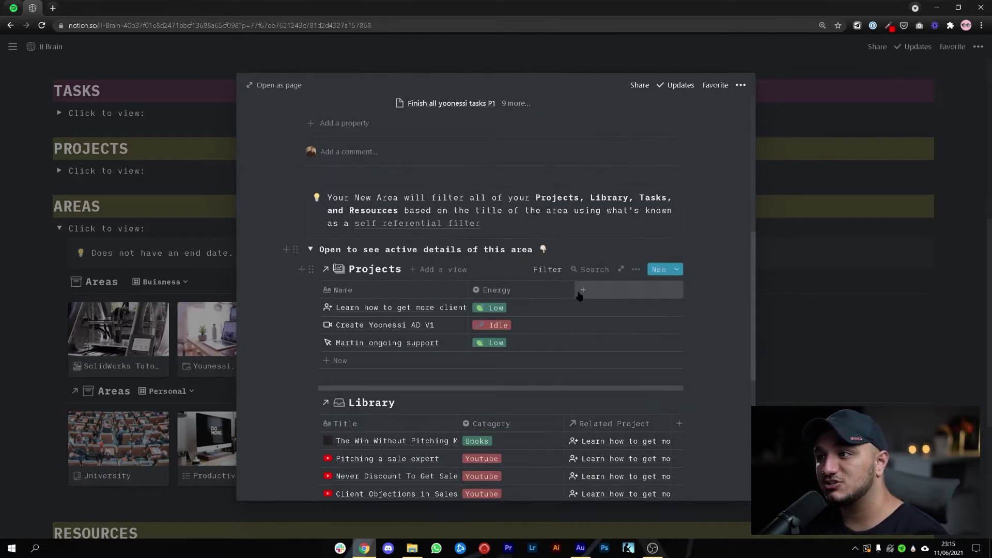
pyautogui.click(548, 269)
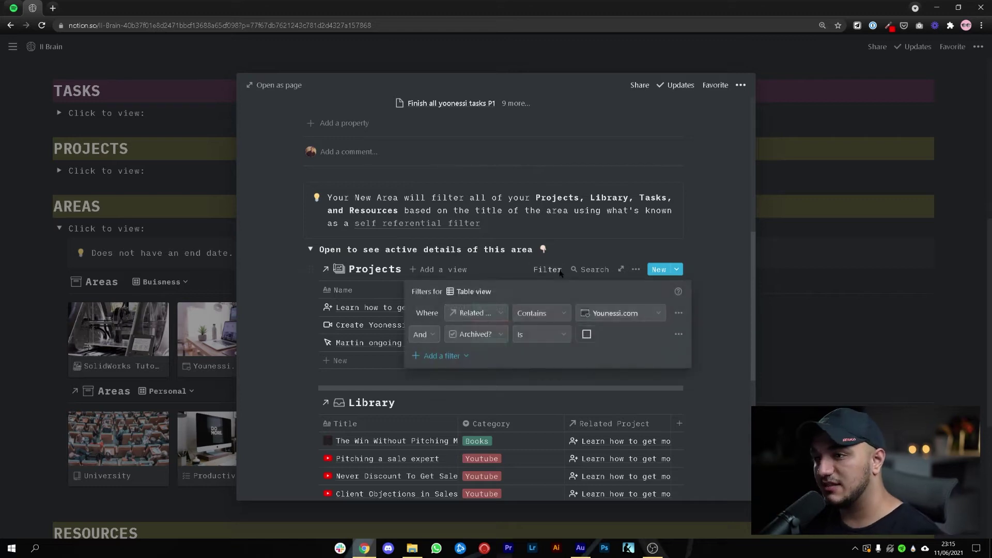